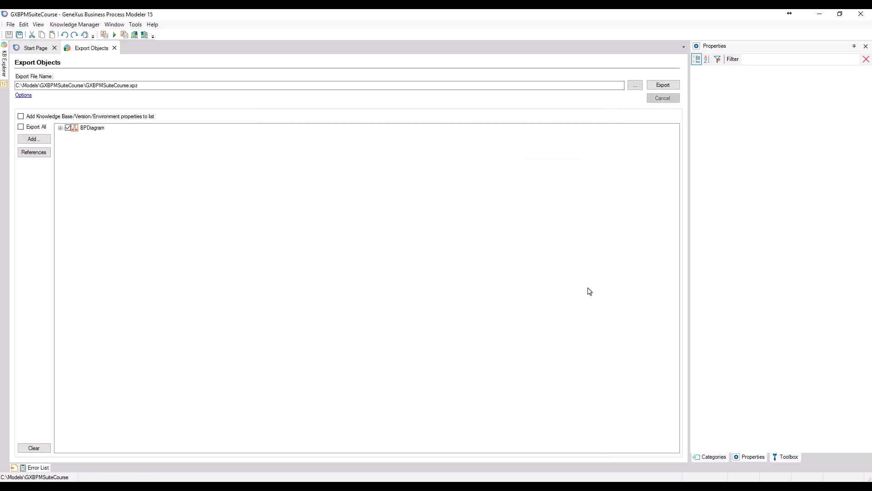
Step: Export the BPDiagram objects to GXBPMSuiteCourse.xpz, and open the GXBPMSuiteCourse knowledge base in GeneXus 15
left_click(664, 87)
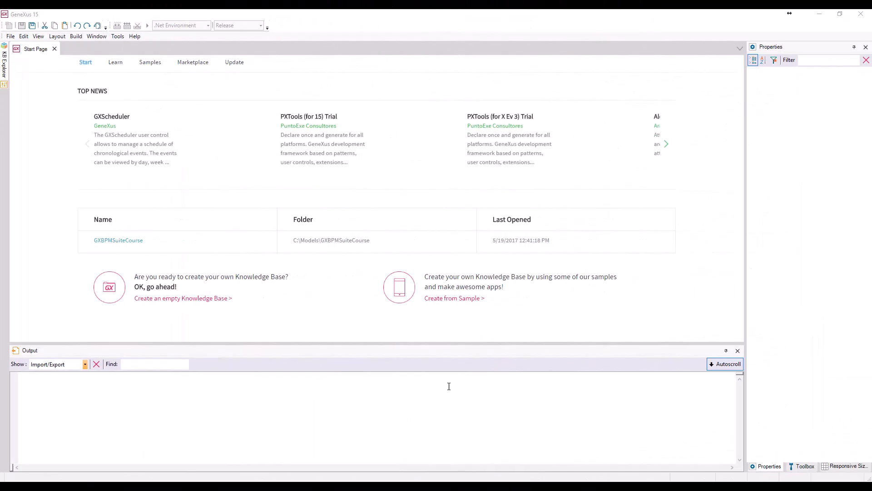
left_click(134, 240)
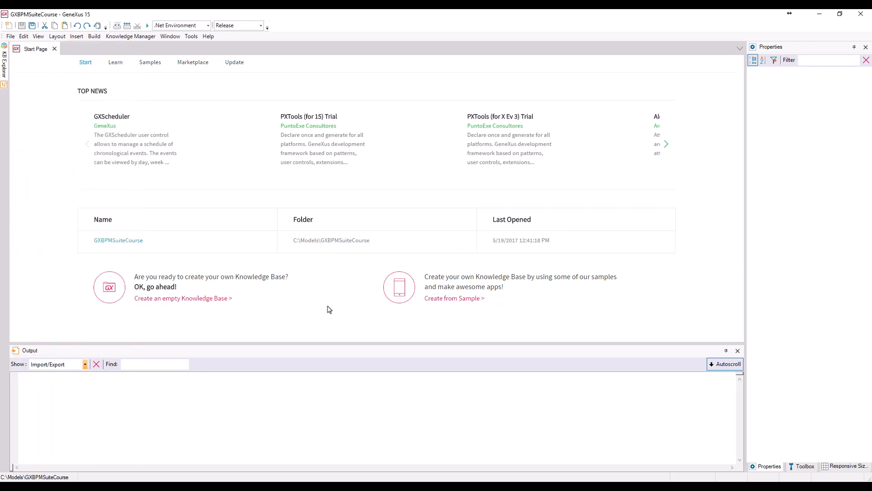
Step: Load C:\Models\GXBPMSuiteCourse\GXBPMSuiteCourse.xpz and import its business process diagrams into the knowledge base
left_click(127, 38)
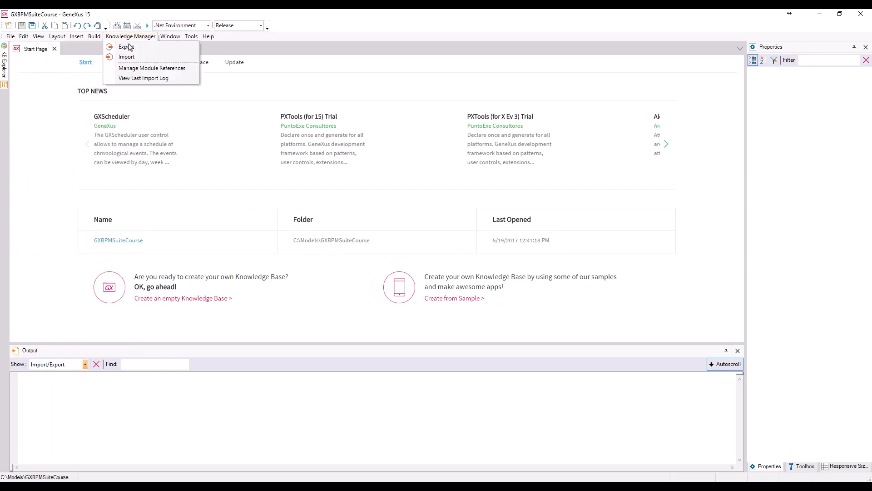
left_click(127, 57)
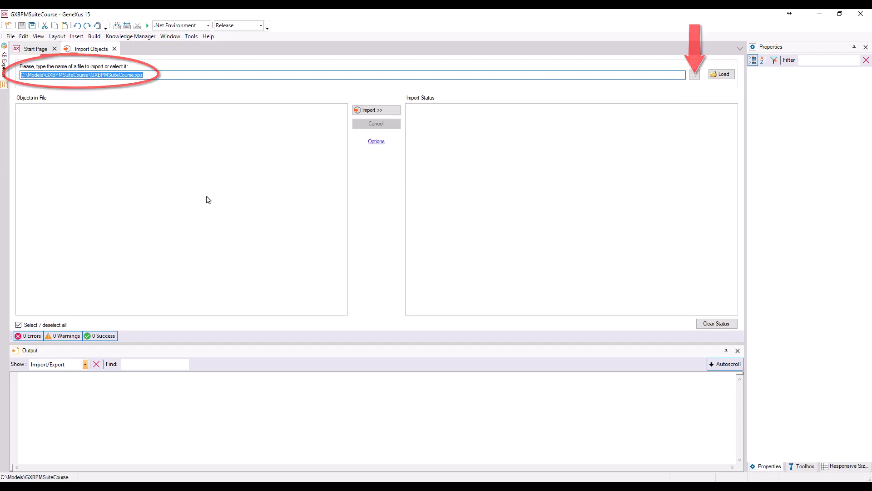
left_click(726, 75)
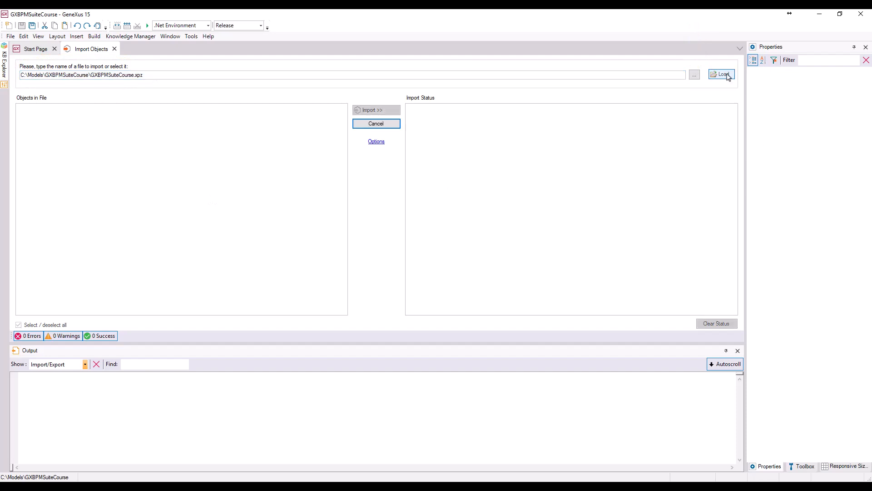
left_click(375, 110)
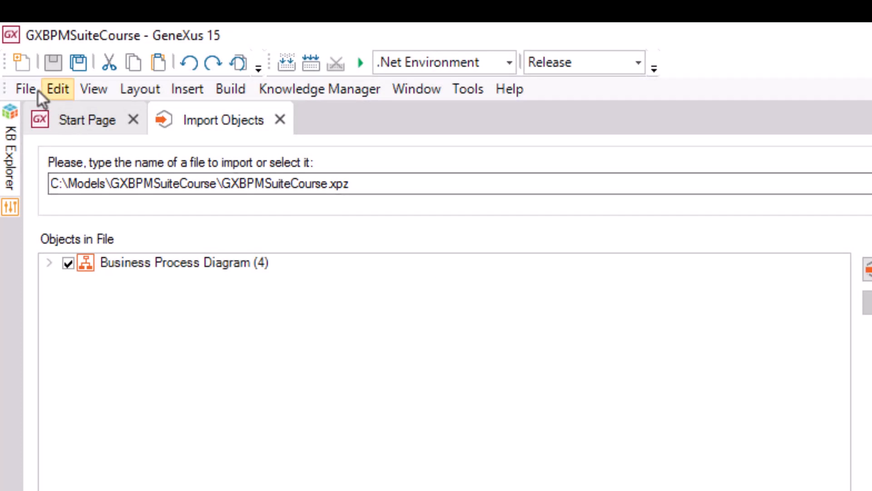
Step: Open the FlightTicketReservation business process diagram from the knowledge base objects
left_click(22, 91)
mouse_move(73, 121)
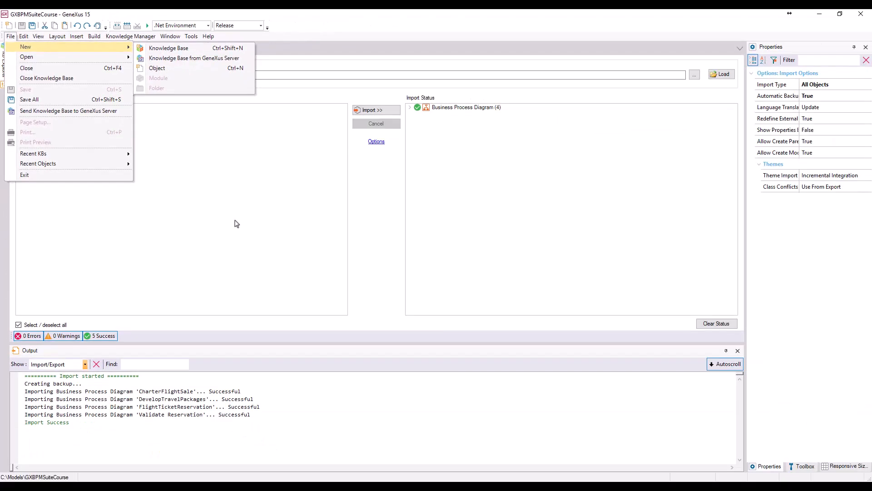
left_click(236, 223)
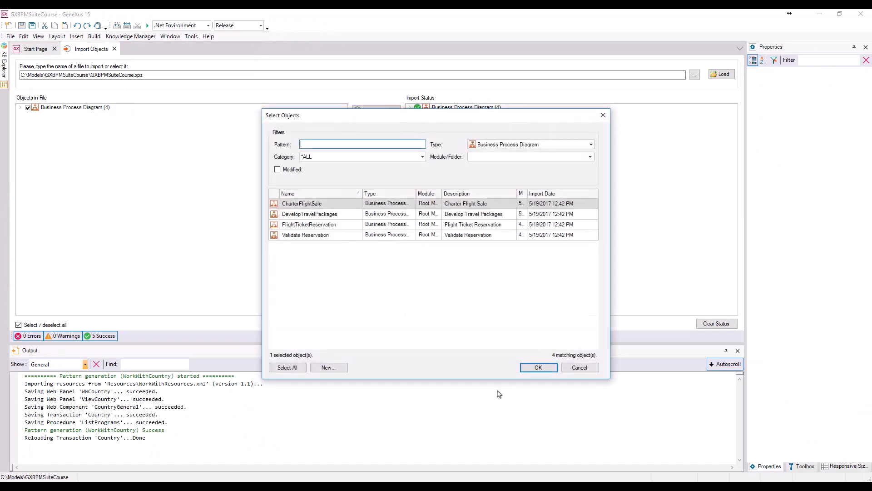
left_click(317, 224)
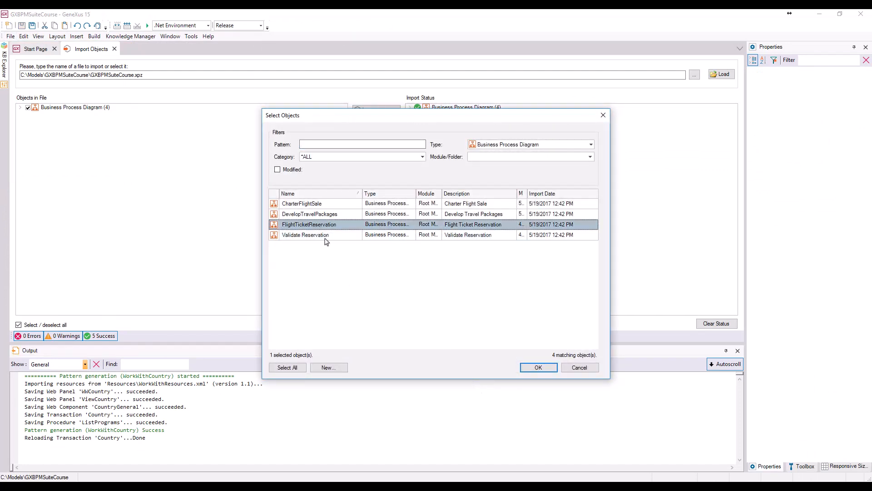
left_click(543, 369)
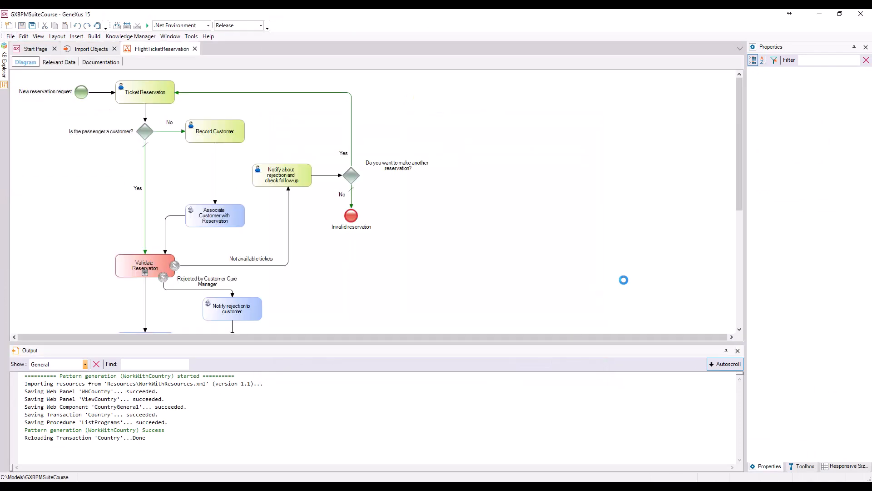
Step: Choose the Reservation transaction as the application of the Ticket Reservation task
left_click(135, 94)
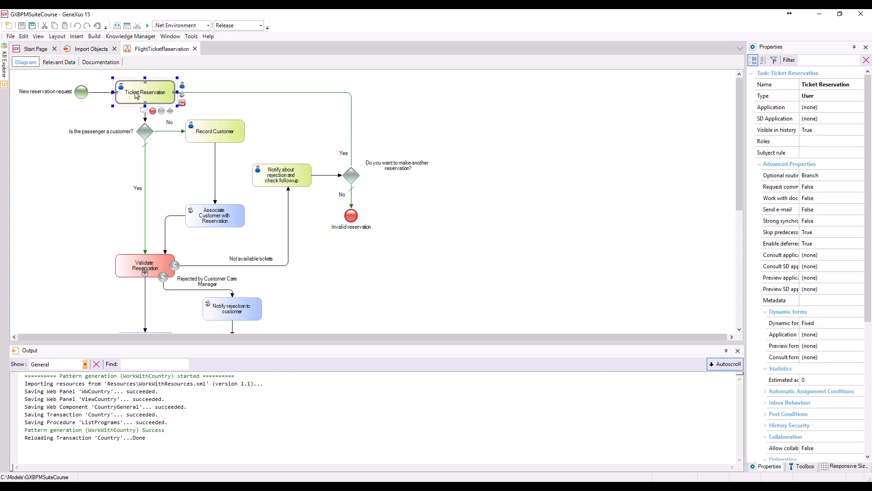
left_click_drag(743, 207, 710, 208)
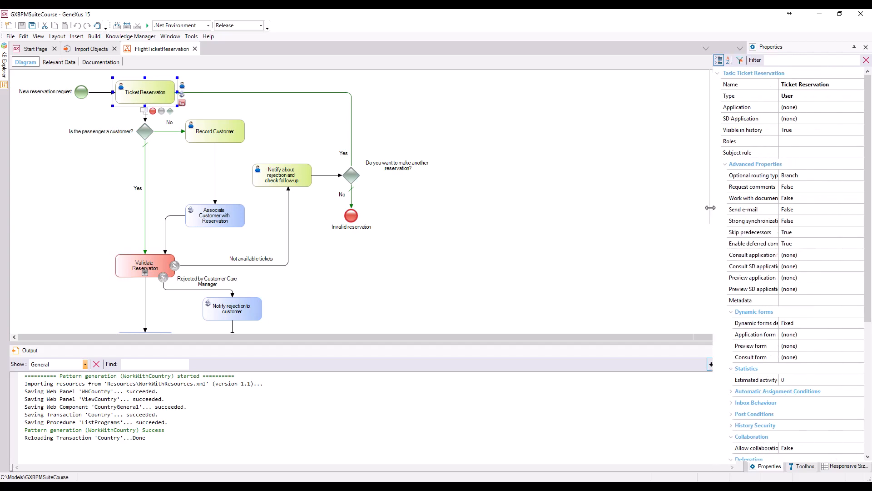
left_click(808, 108)
left_click(859, 107)
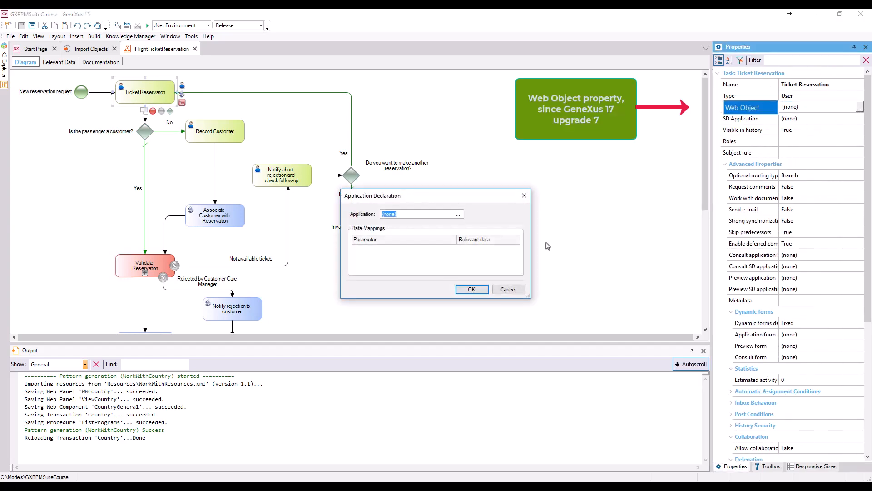
left_click(458, 214)
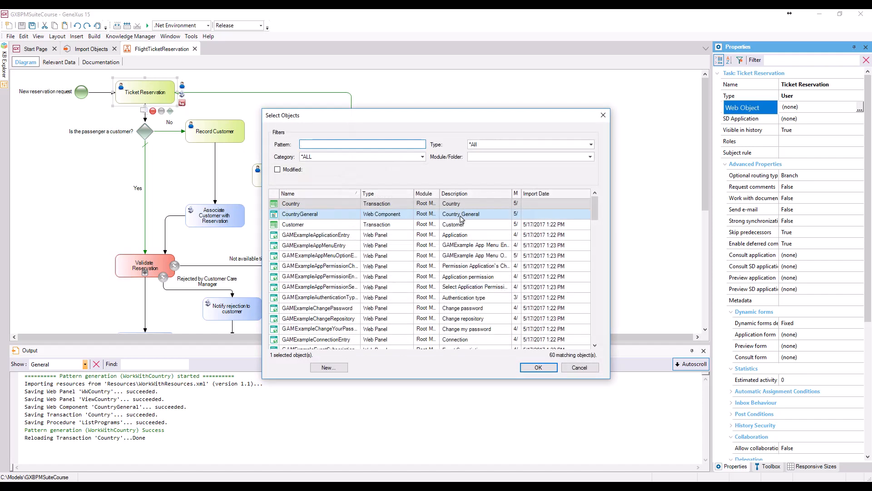
scroll(577, 273, "down", 15)
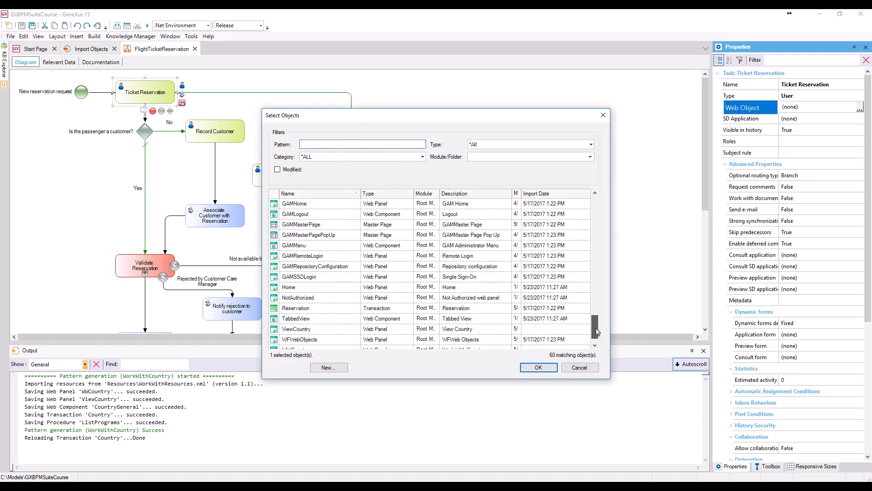
left_click(302, 298)
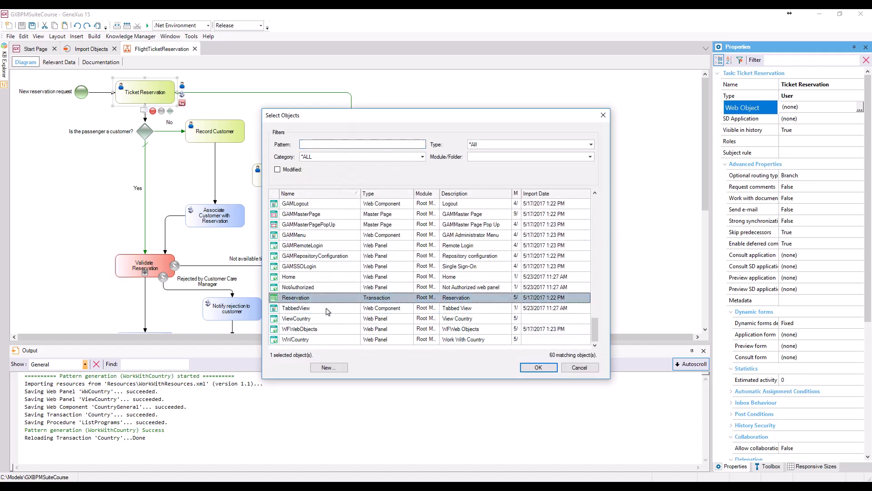
left_click(537, 368)
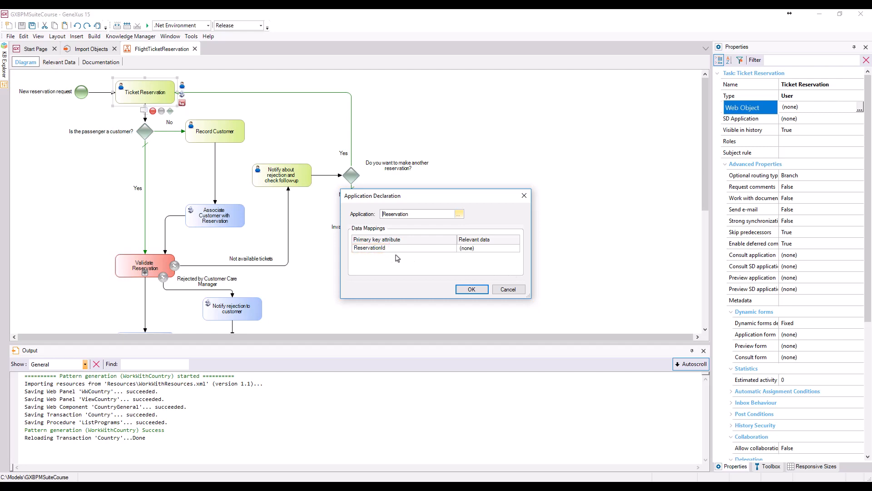
Step: Map the ReservationId primary key attribute to the ReservationId relevant data in the Ticket Reservation task's application declaration
left_click(509, 250)
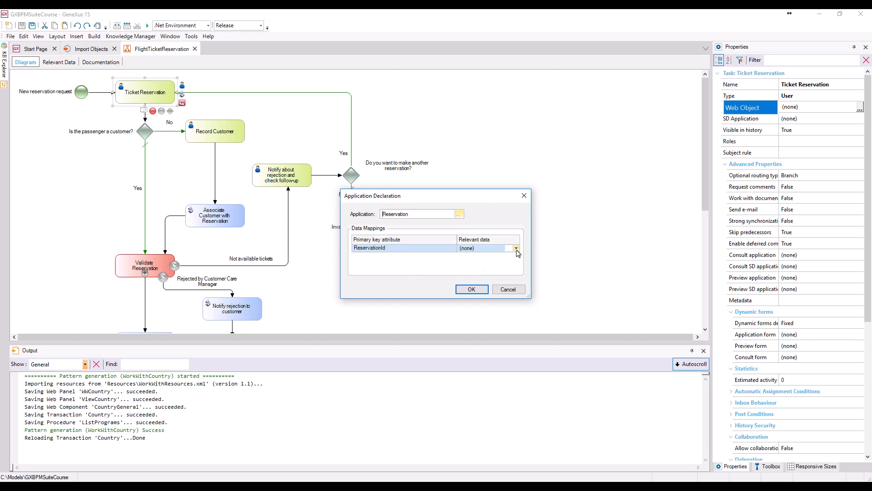
left_click(516, 249)
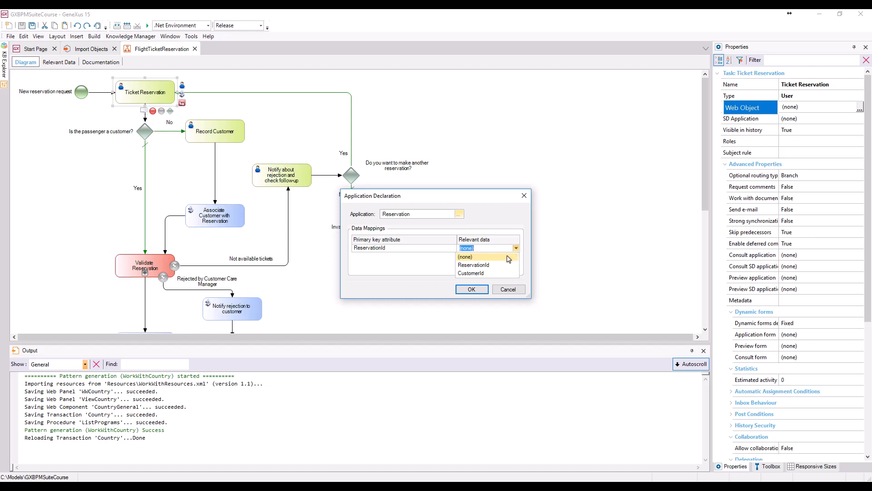
left_click(487, 266)
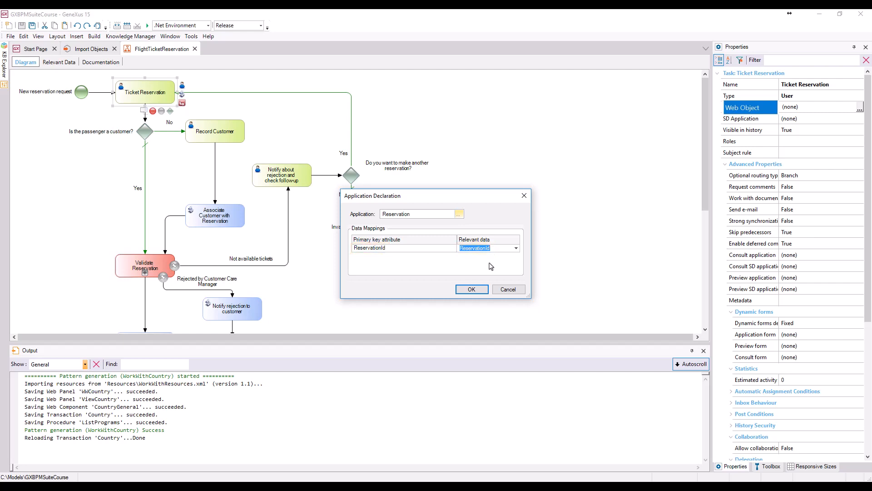
left_click(471, 290)
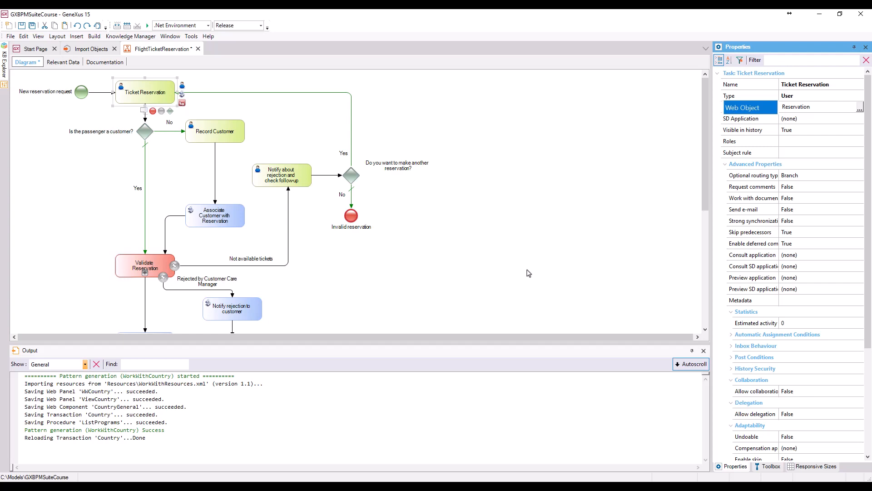
Step: Add the Reservation transaction to an empty area of the diagram as a new task and check its application data mapping
left_click(4, 68)
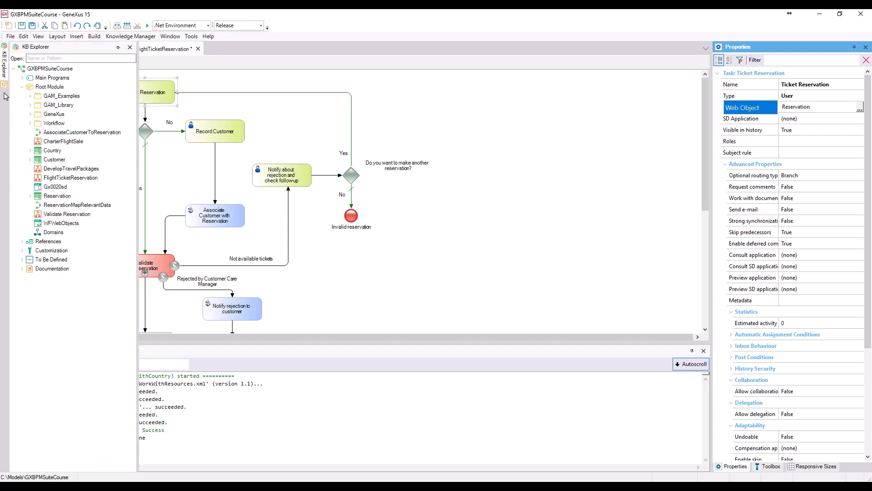
left_click_drag(54, 196, 532, 126)
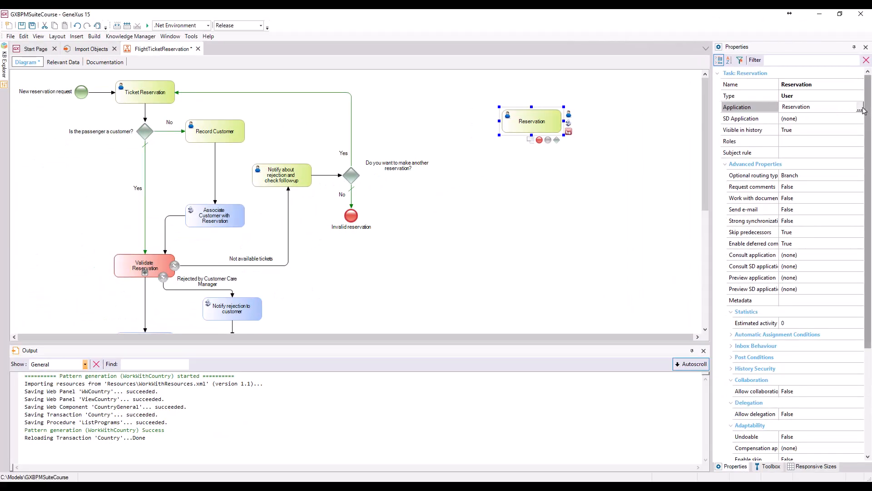
left_click(859, 116)
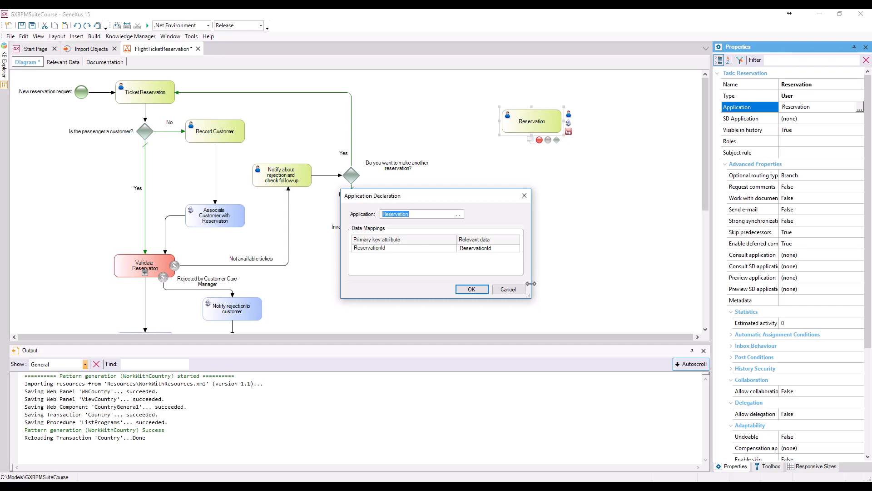
left_click(515, 291)
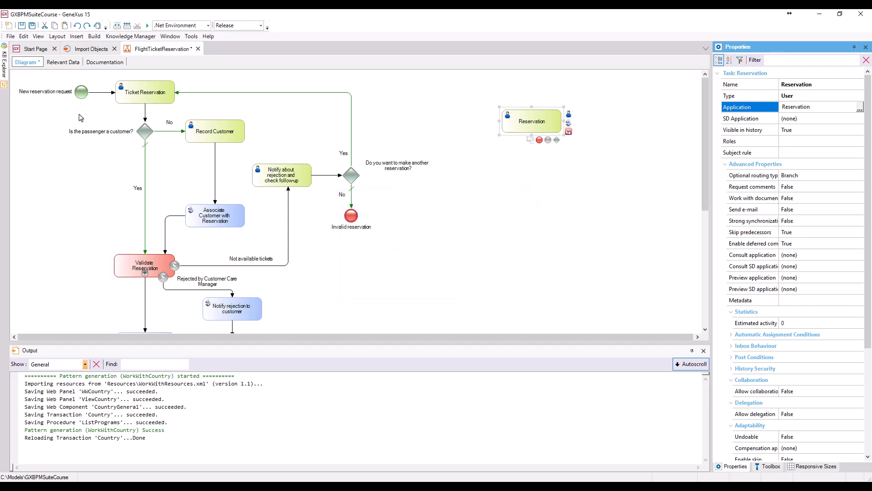
Step: Review the FlightTicketReservation diagram's relevant data and the Country transaction's rules, ending back on the diagram
left_click(62, 65)
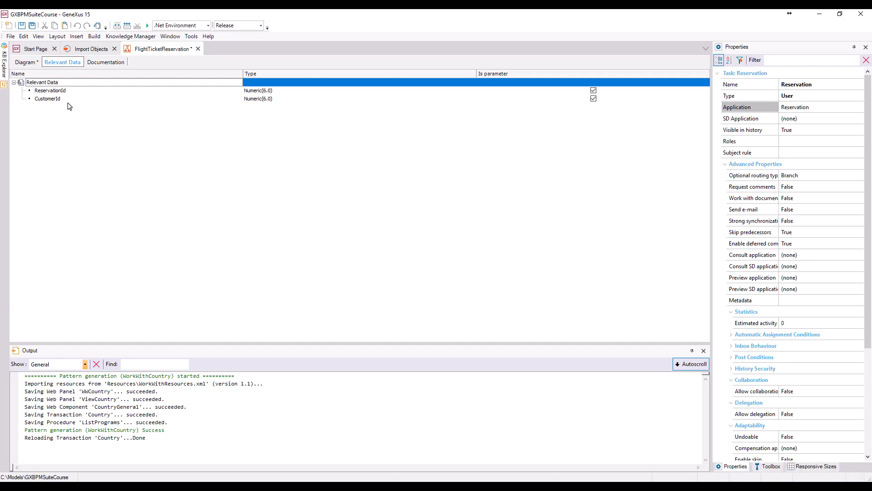
left_click(4, 64)
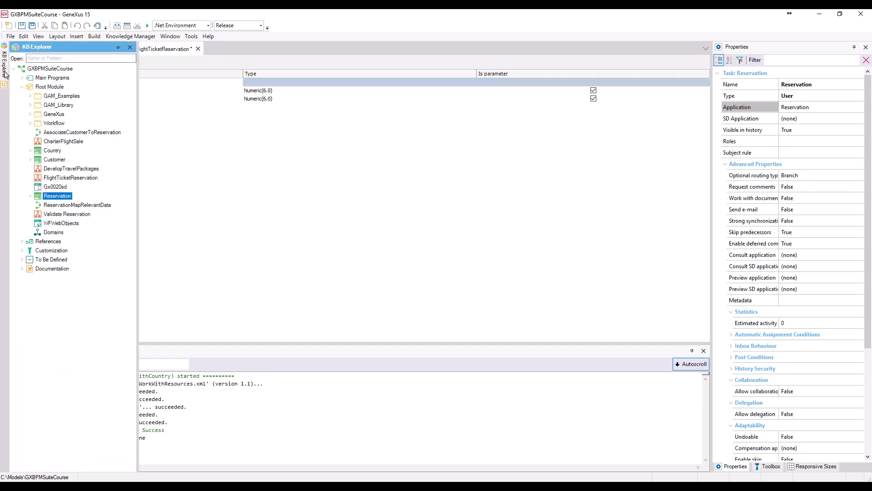
double_click(52, 151)
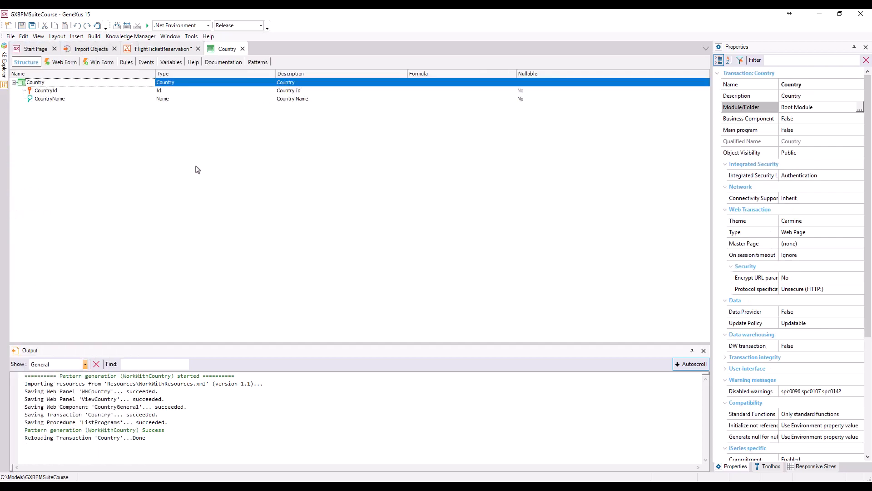
left_click(125, 62)
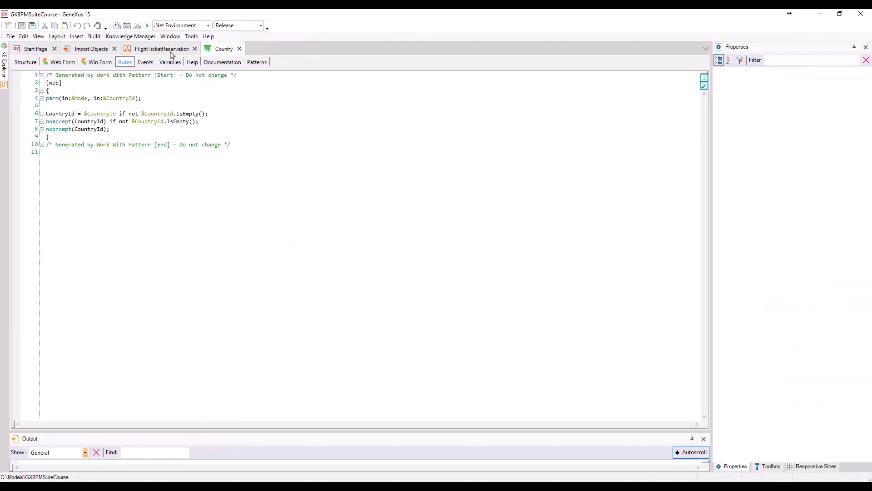
left_click(194, 55)
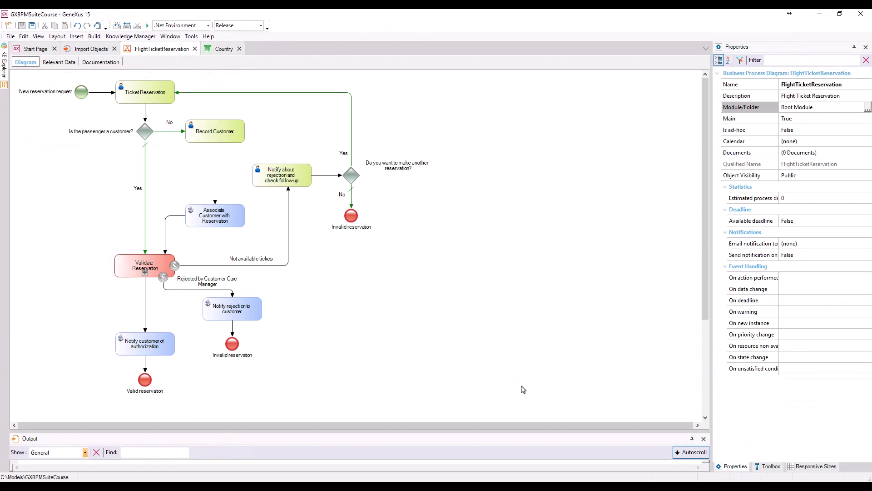